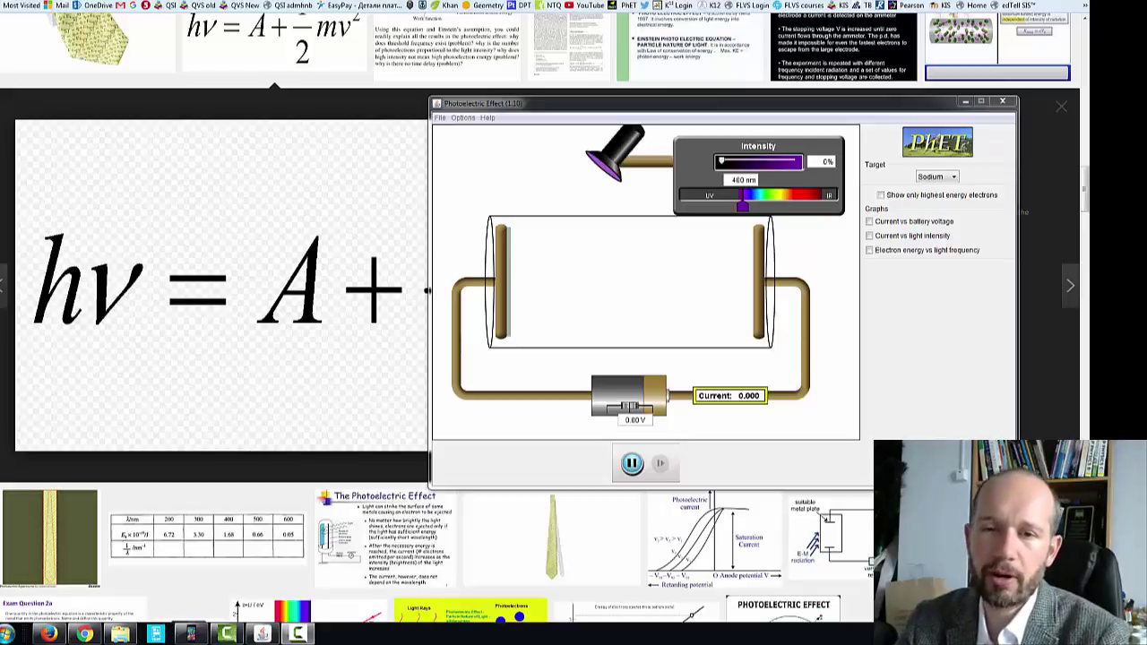
- Move the simulation window aside to view the equation, then bring it back into view
click(726, 108)
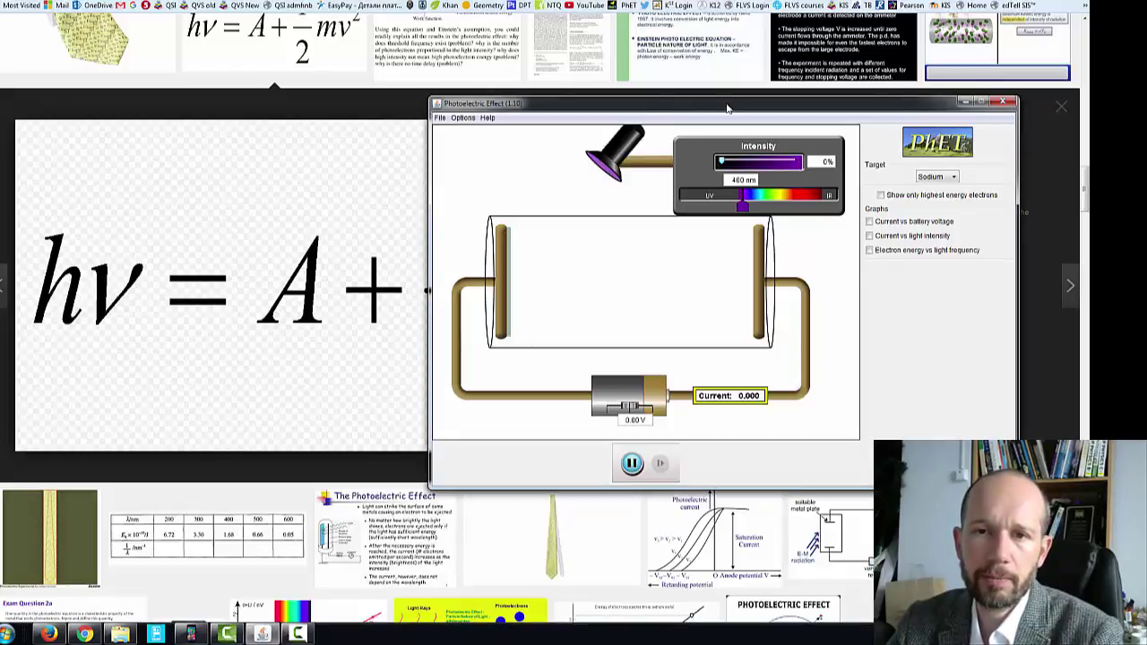
drag(728, 107, 992, 122)
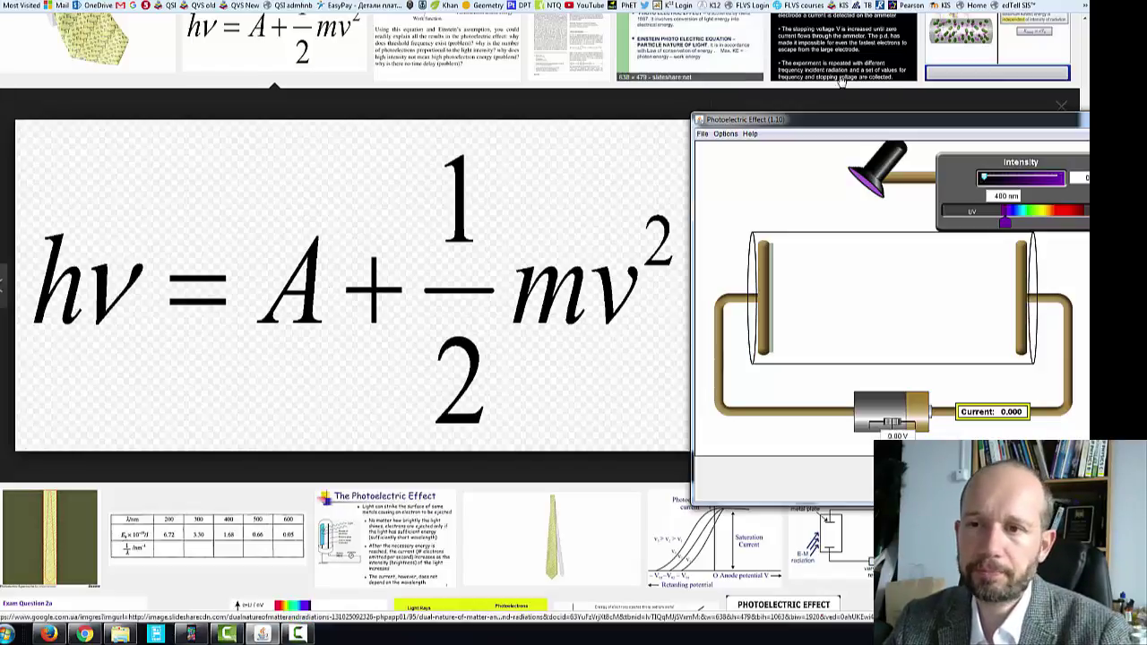
drag(939, 124, 724, 118)
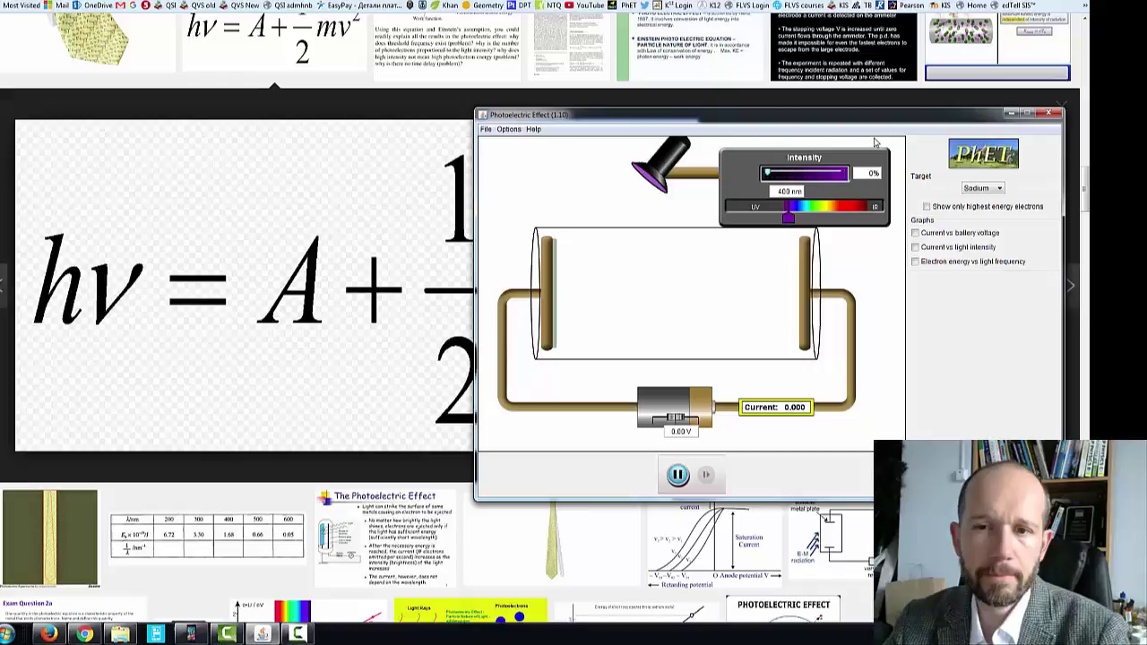
drag(880, 121, 798, 95)
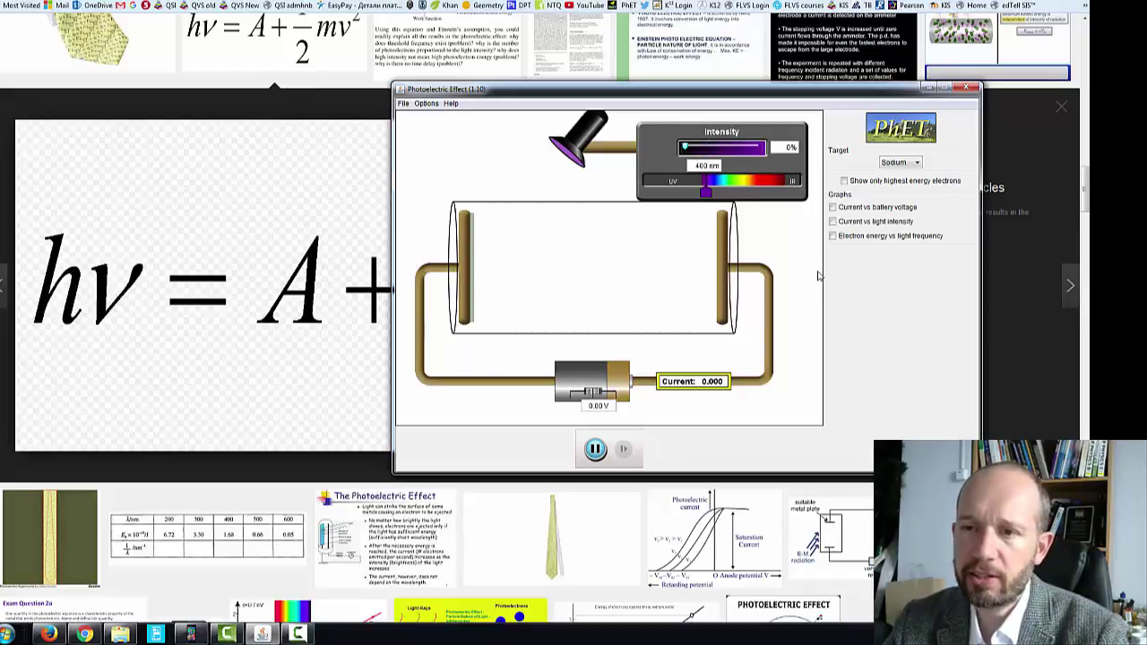
- Choose Copper as the target metal and raise the light intensity to 100%
click(909, 165)
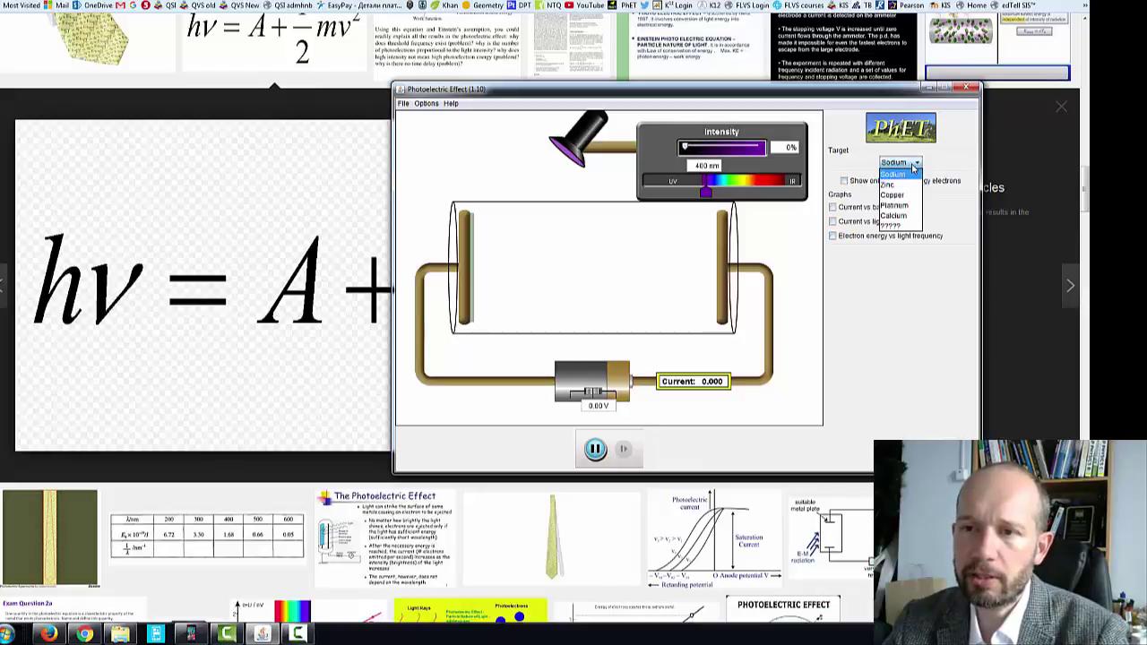
click(908, 195)
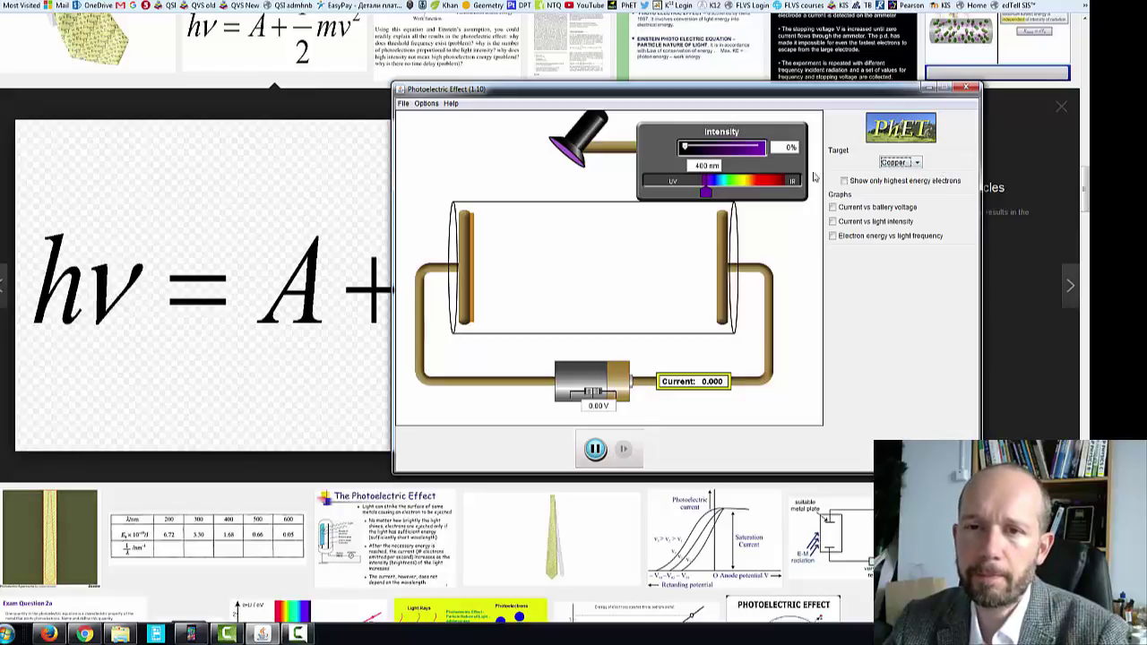
drag(683, 148, 778, 148)
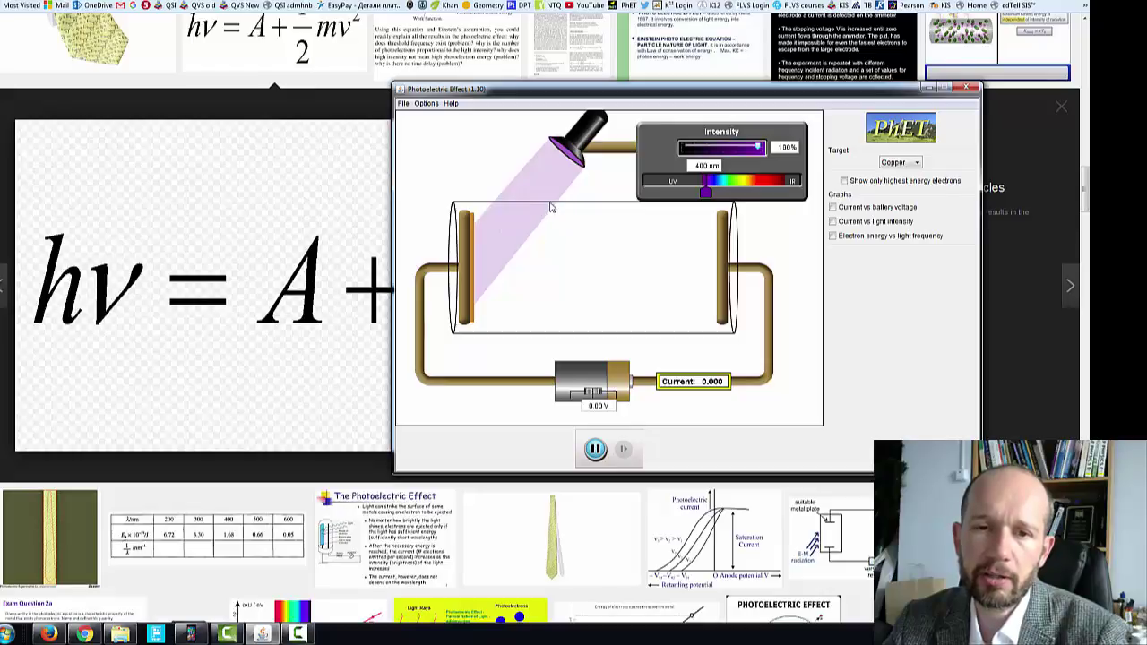
- Turn on Show photons in Options and shift the simulation window slightly right
click(427, 103)
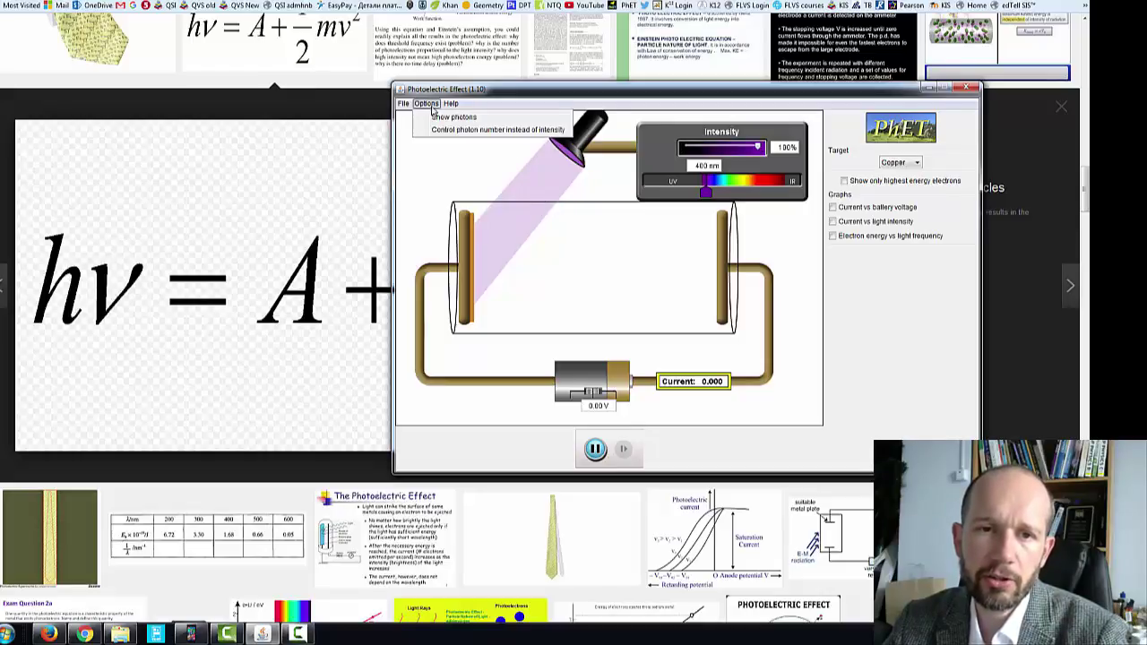
click(435, 122)
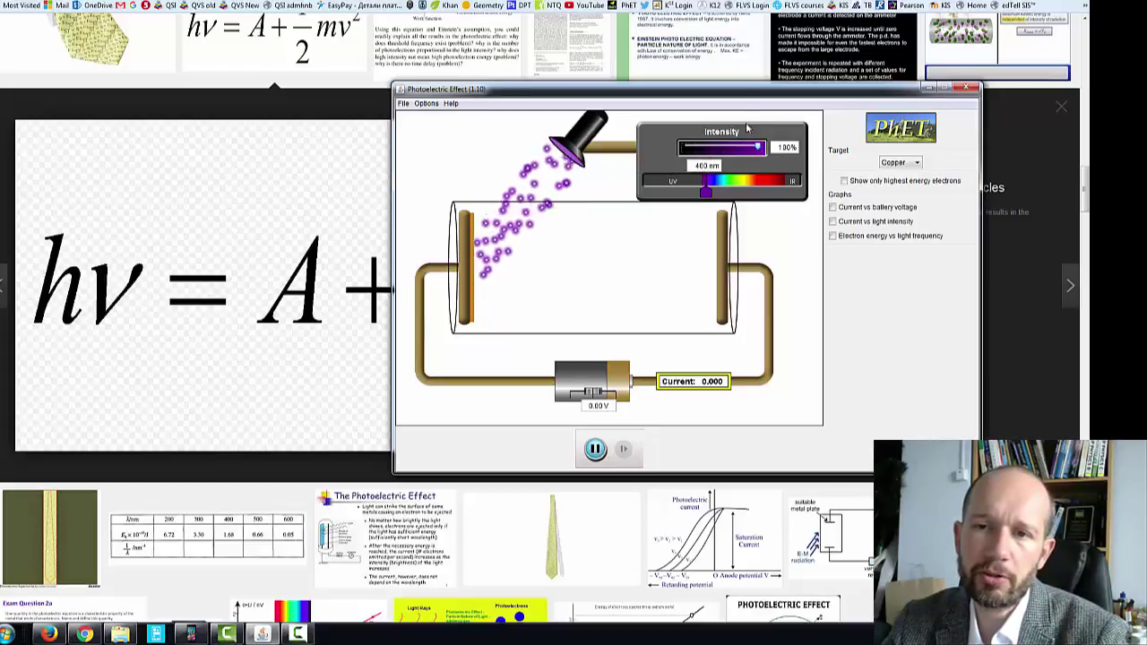
drag(776, 96, 876, 94)
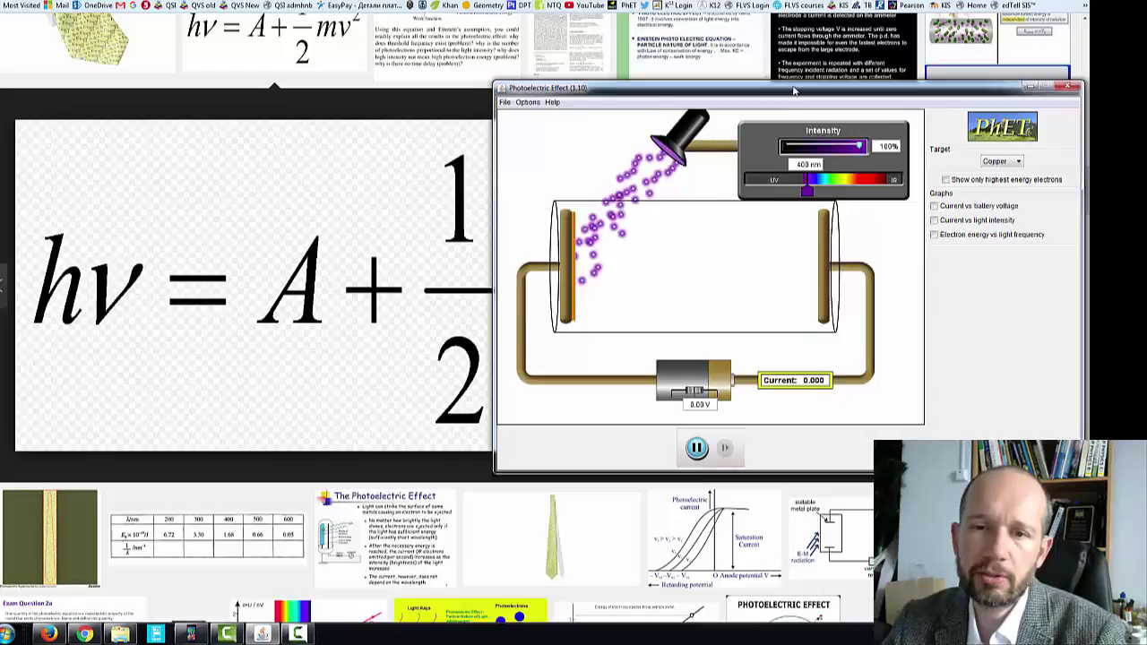
drag(777, 94, 811, 91)
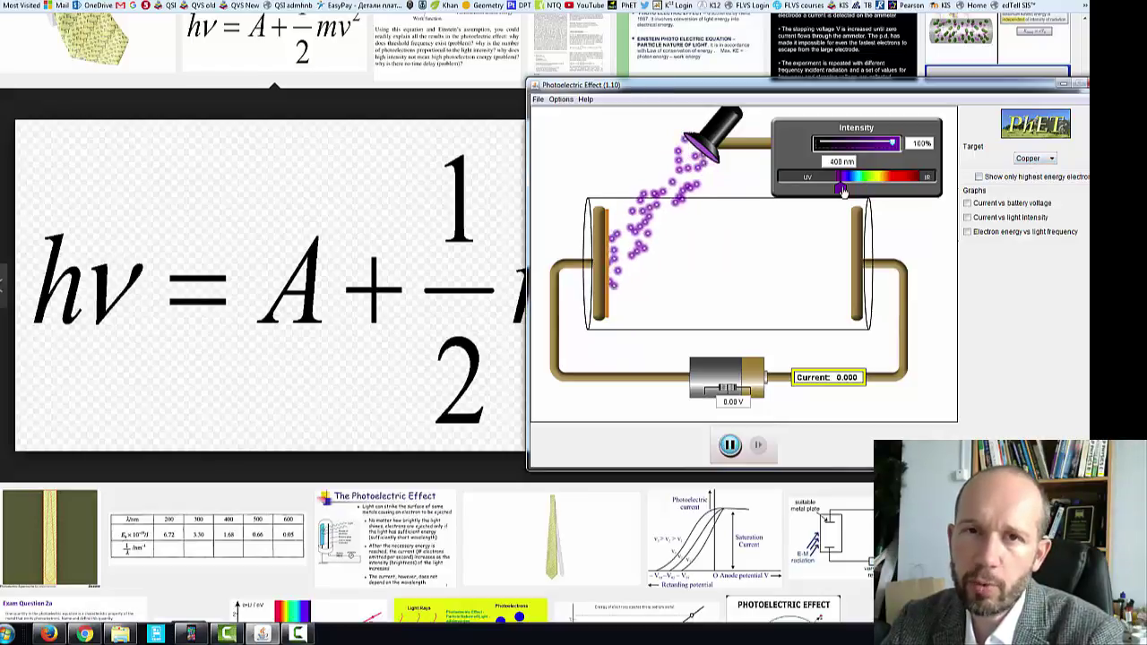
- Set the wavelength to 177 nm ultraviolet and turn Show photons off to draw a beam
drag(842, 191, 797, 197)
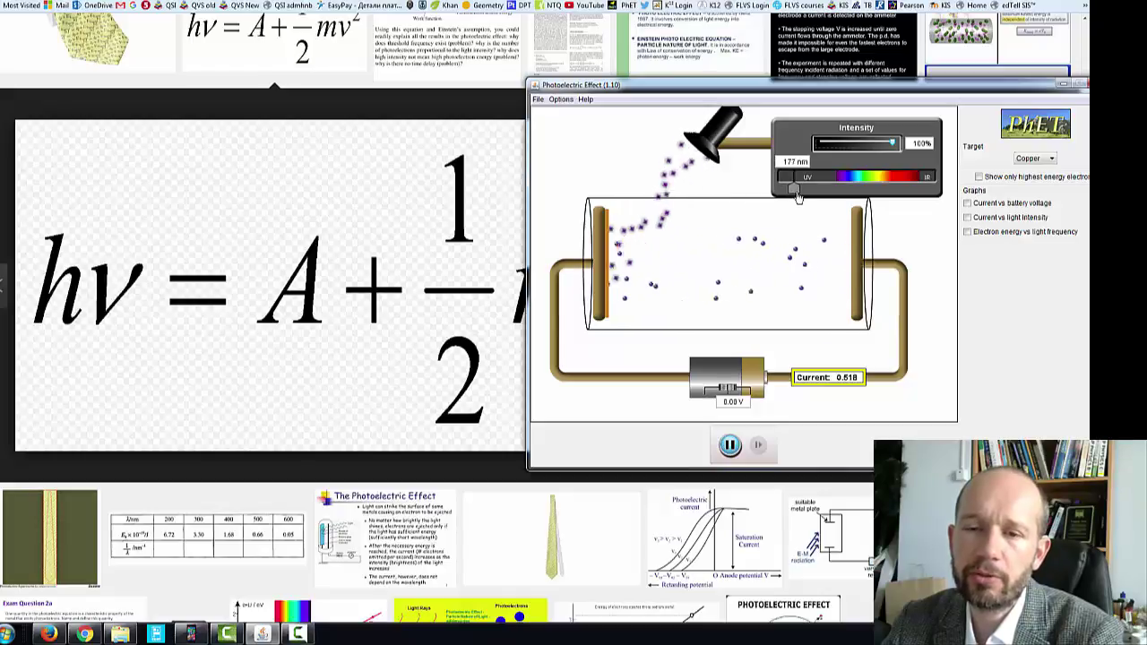
click(561, 98)
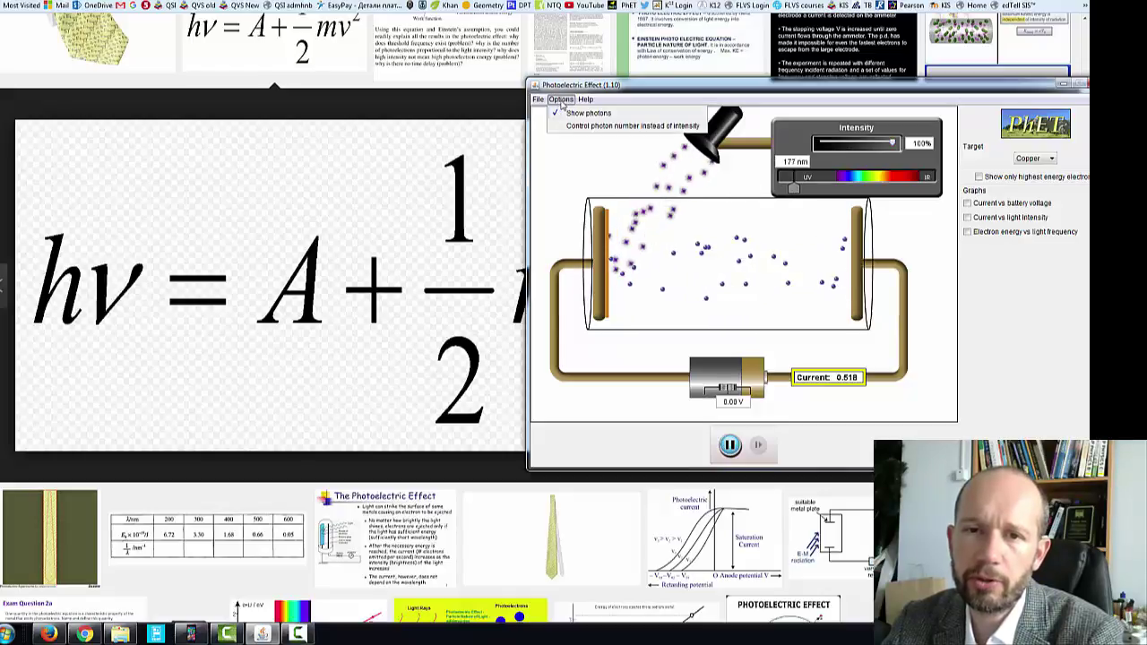
click(573, 113)
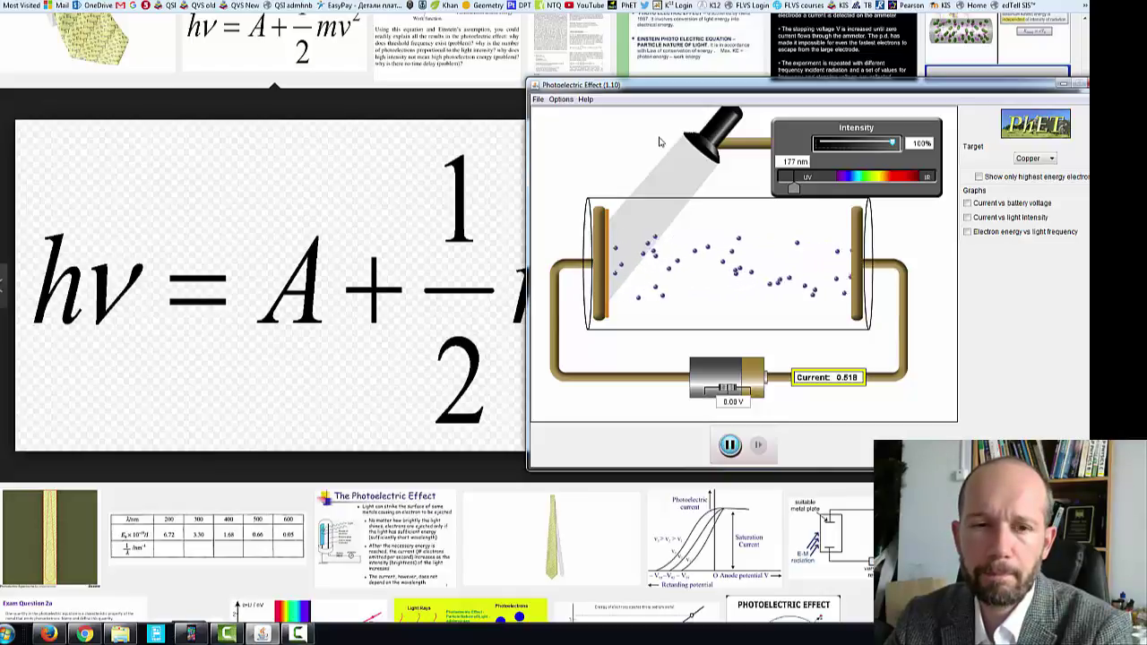
- Reposition the simulation window across the screen, leaving it on the left
drag(707, 92, 627, 79)
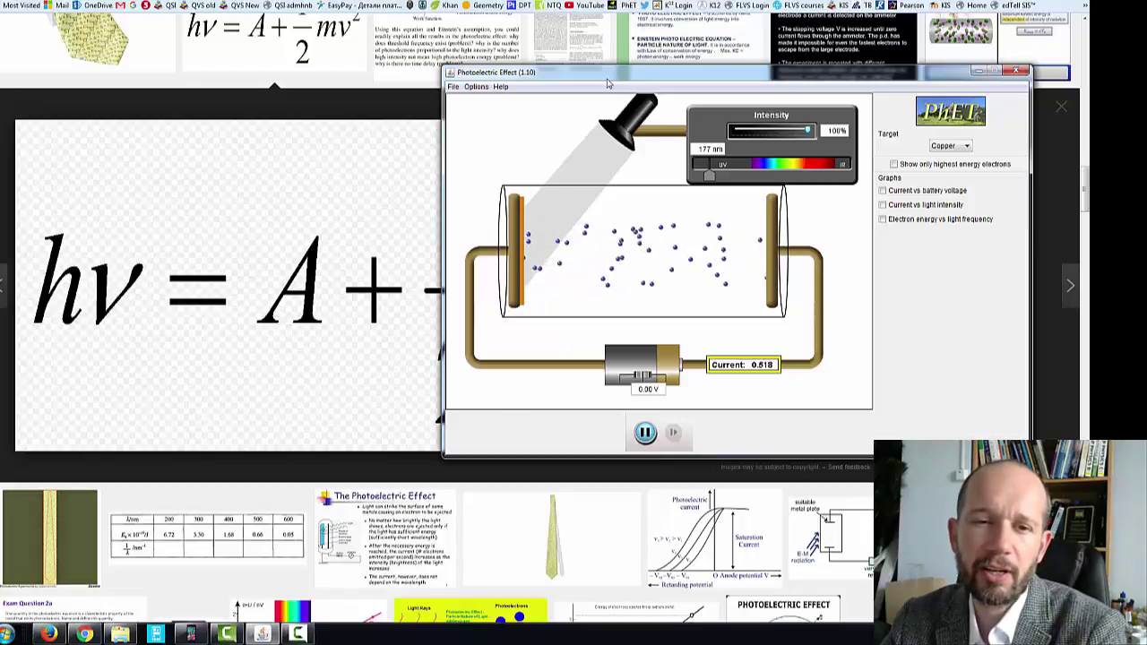
drag(607, 83, 584, 85)
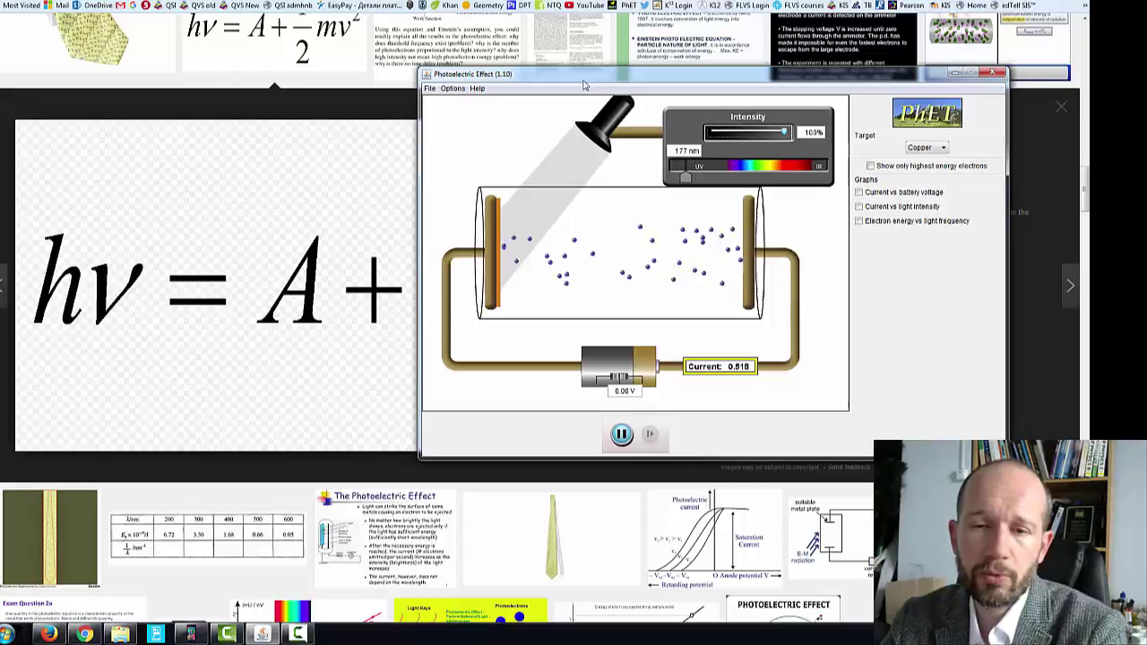
drag(584, 85, 807, 94)
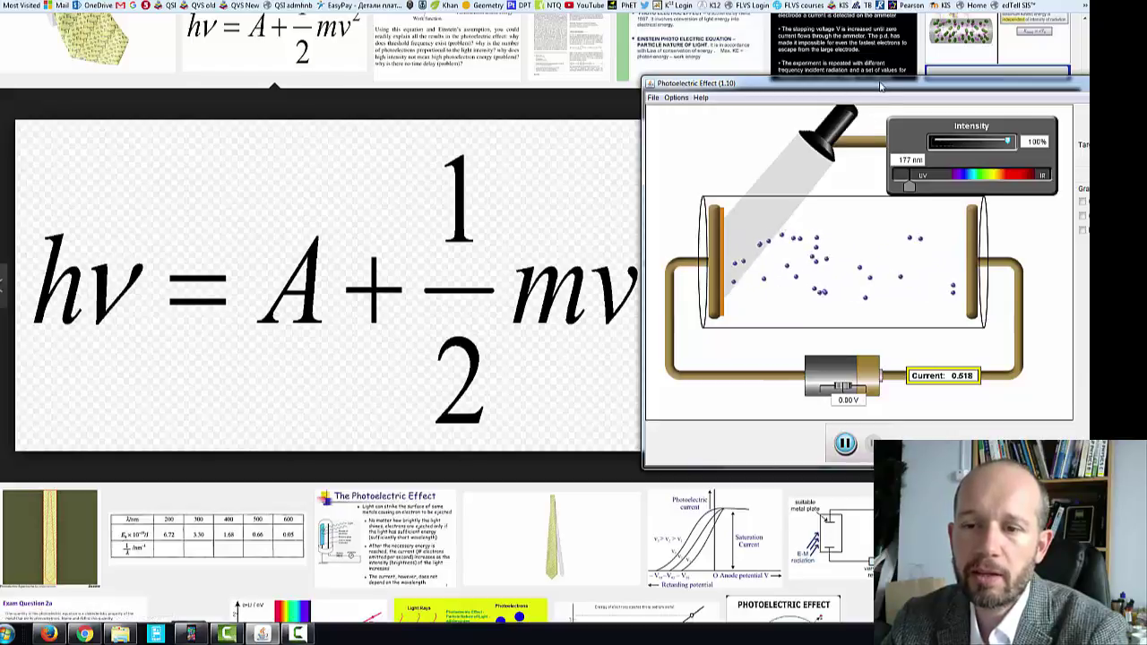
drag(843, 86, 593, 80)
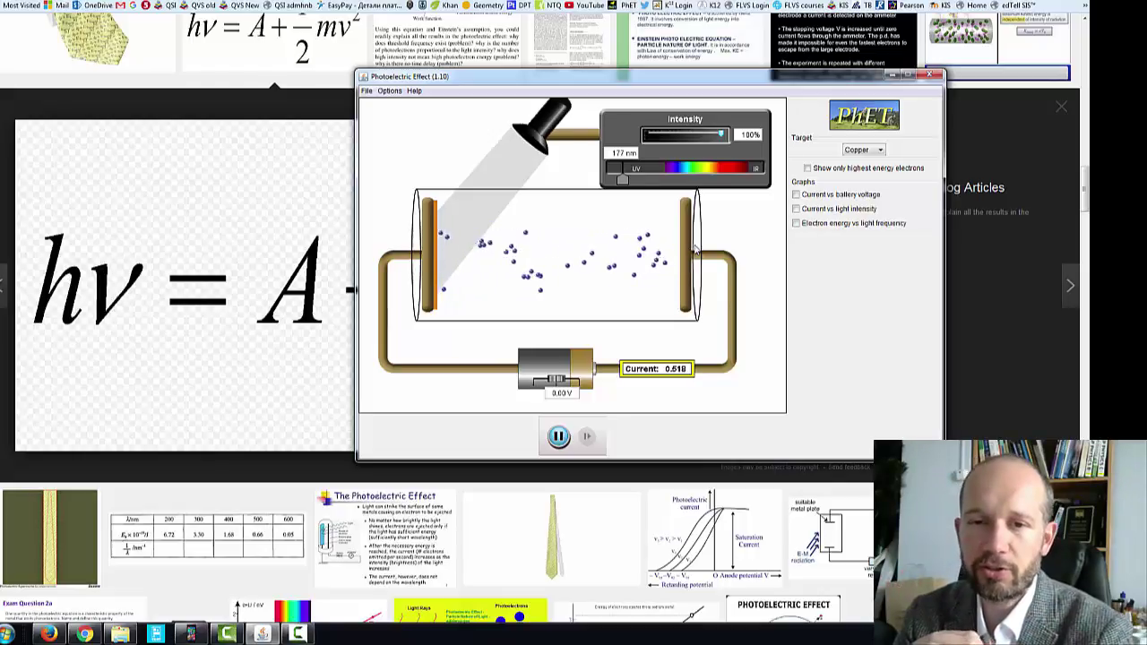
- Sweep the battery voltage positive, then reverse it to -2.68 V so current reads 0.000
drag(554, 381, 574, 382)
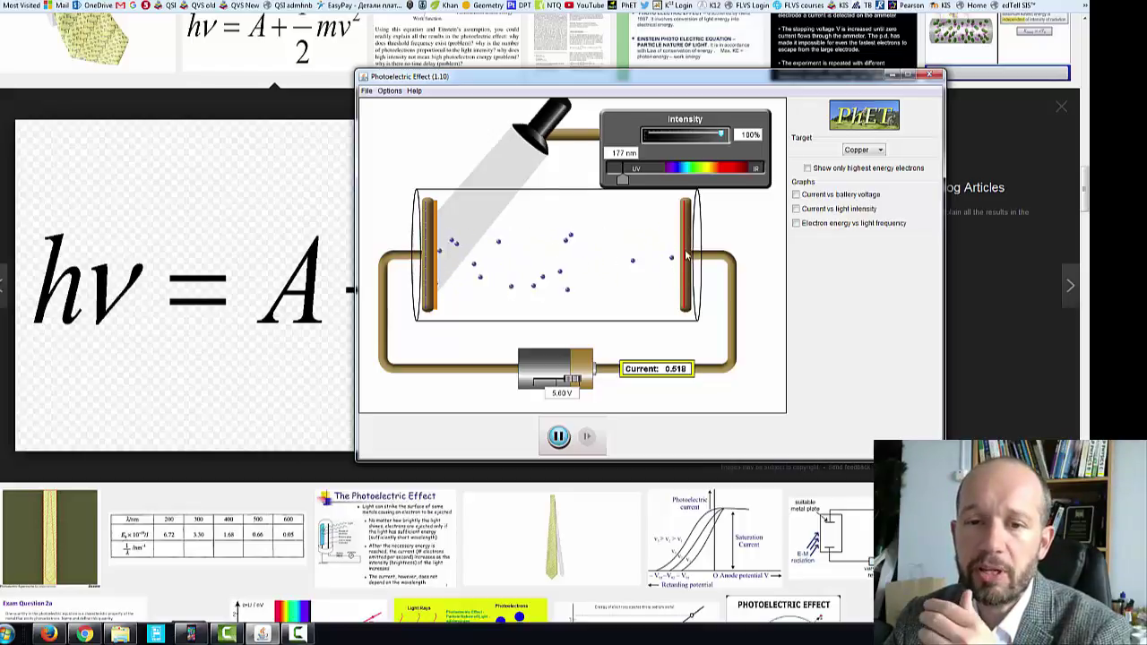
drag(574, 381, 553, 384)
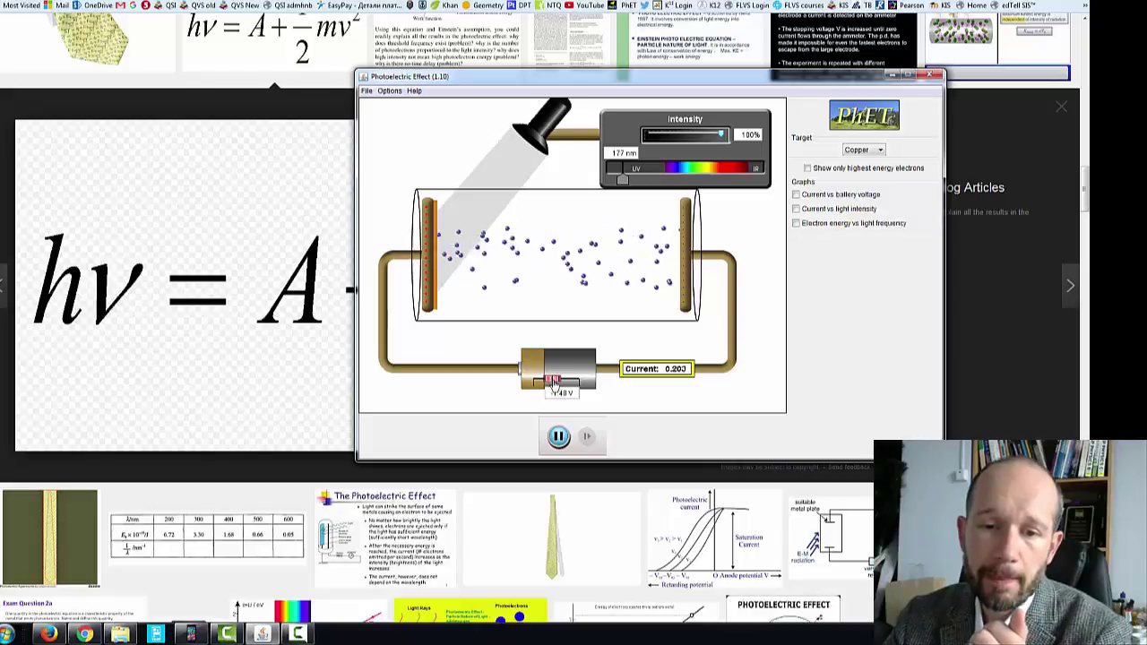
drag(553, 383, 551, 383)
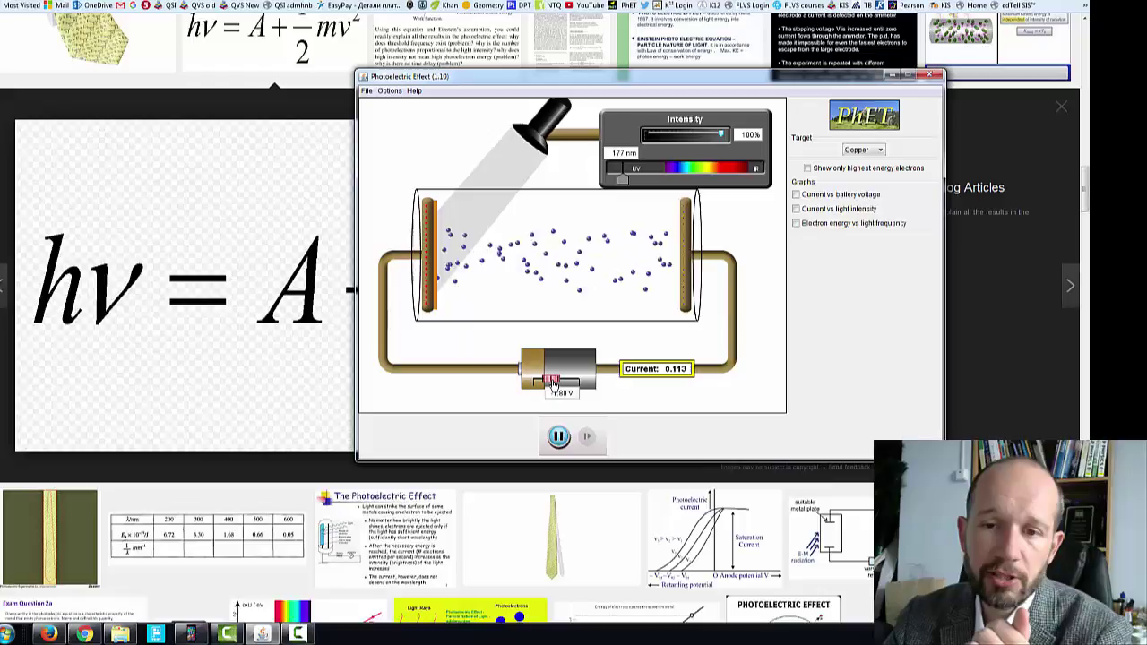
drag(553, 383, 548, 383)
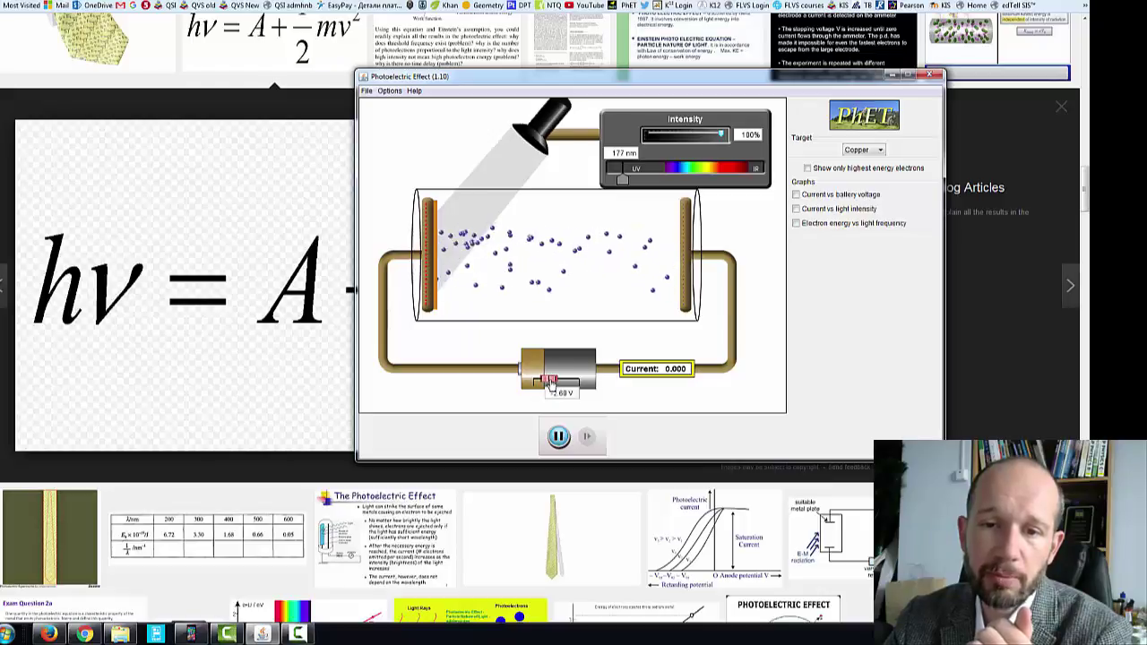
- Show only the highest-energy electrons and readjust the battery to -2.40 V for zero current
click(808, 169)
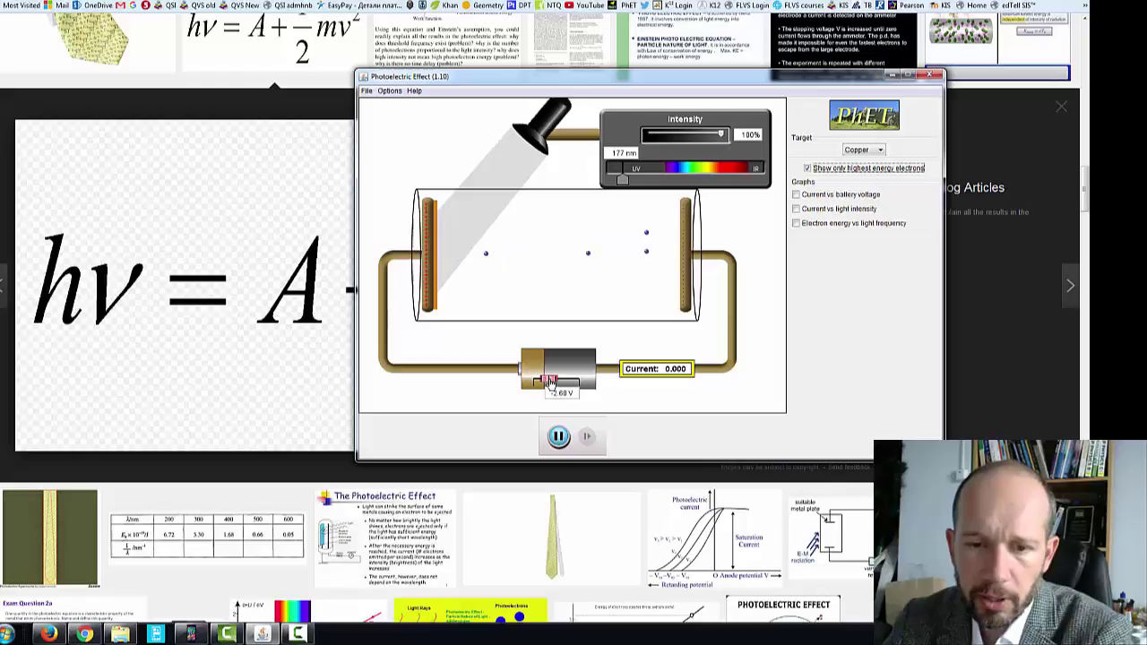
drag(550, 382, 554, 383)
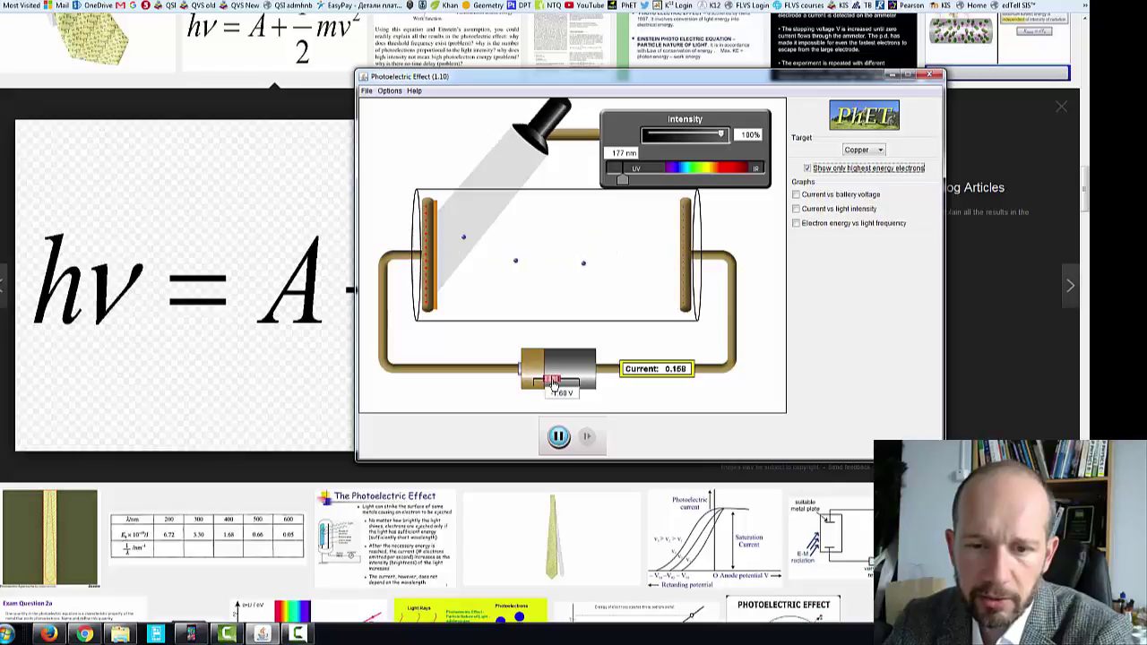
drag(553, 382, 552, 383)
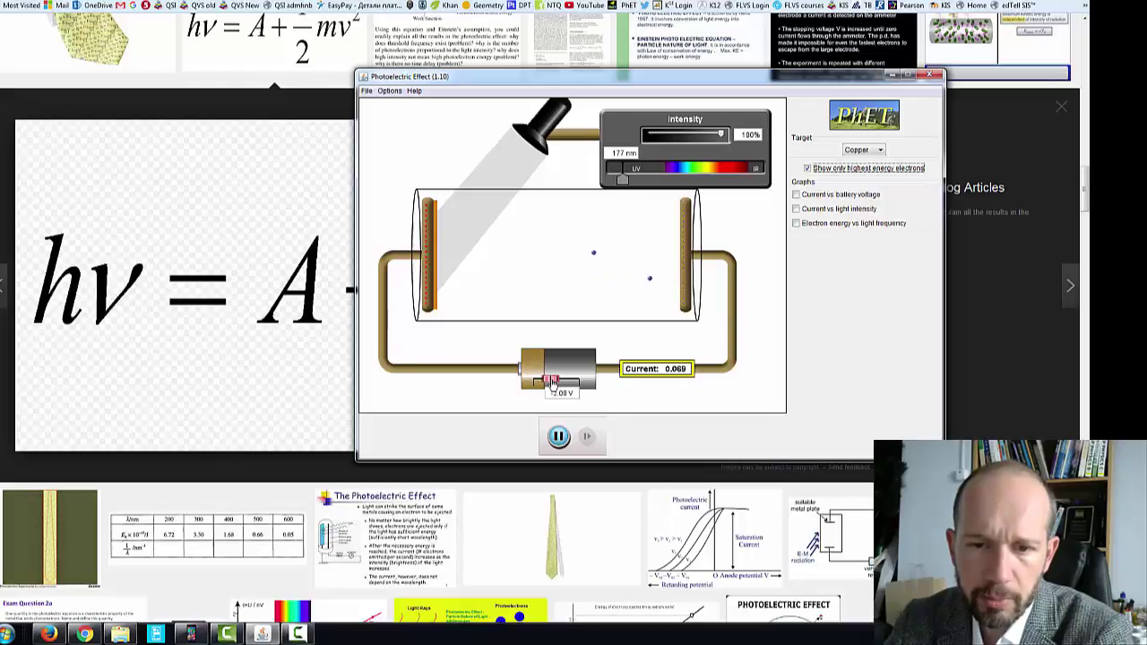
drag(552, 384, 547, 383)
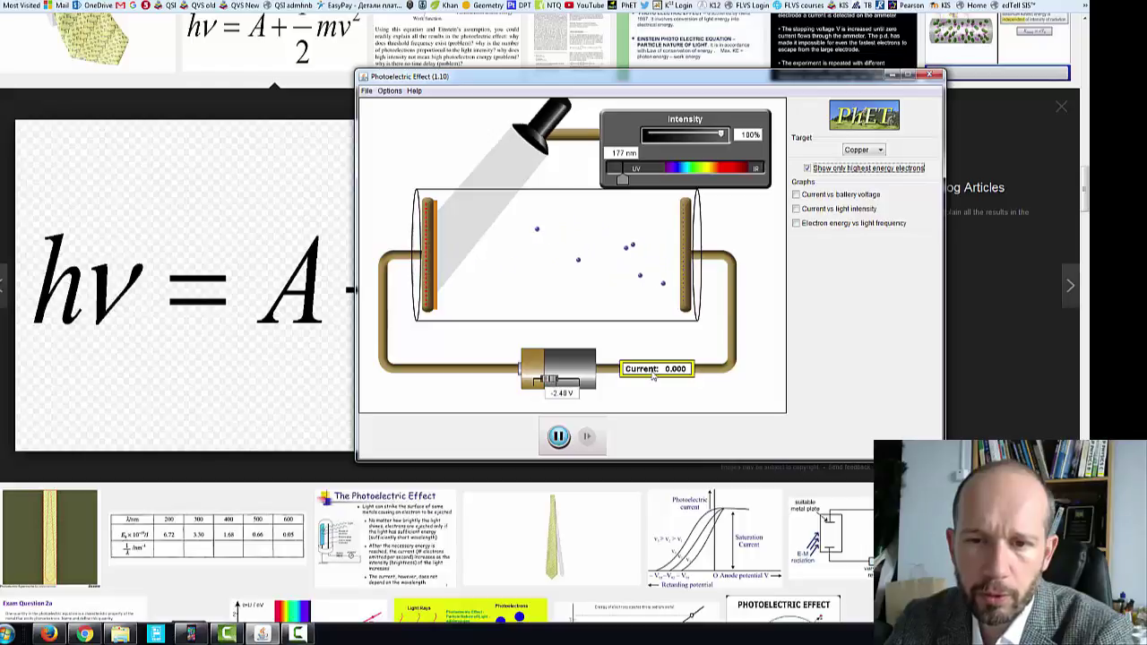
- Edit the battery voltage field's digits to bring the value to -2.29 V
click(568, 395)
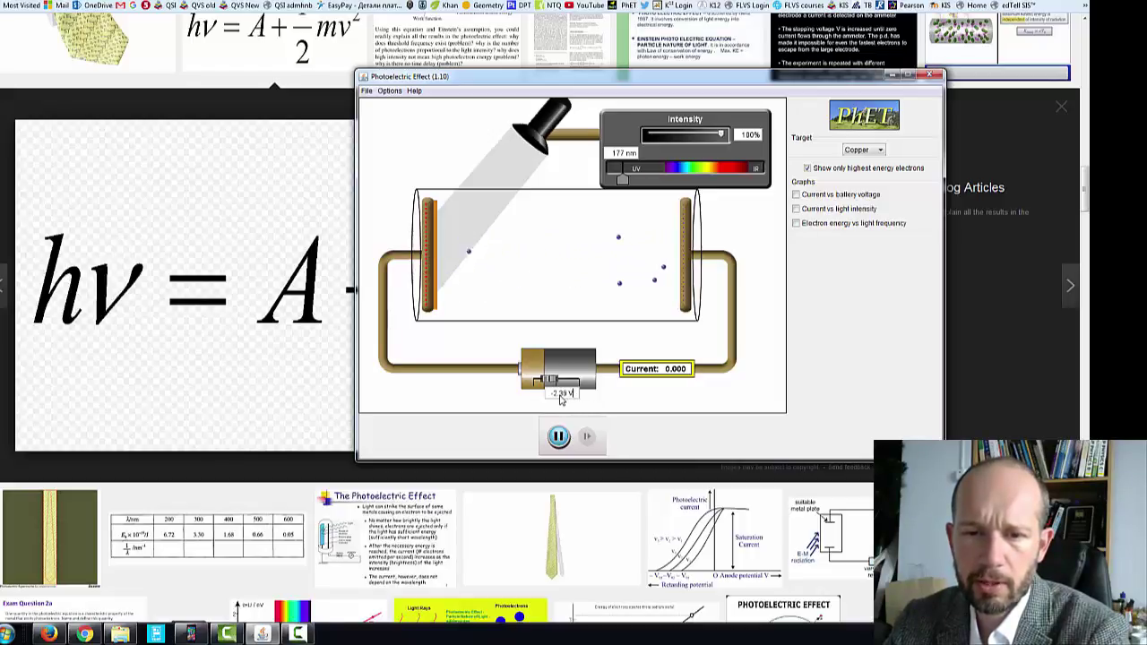
drag(560, 400, 575, 397)
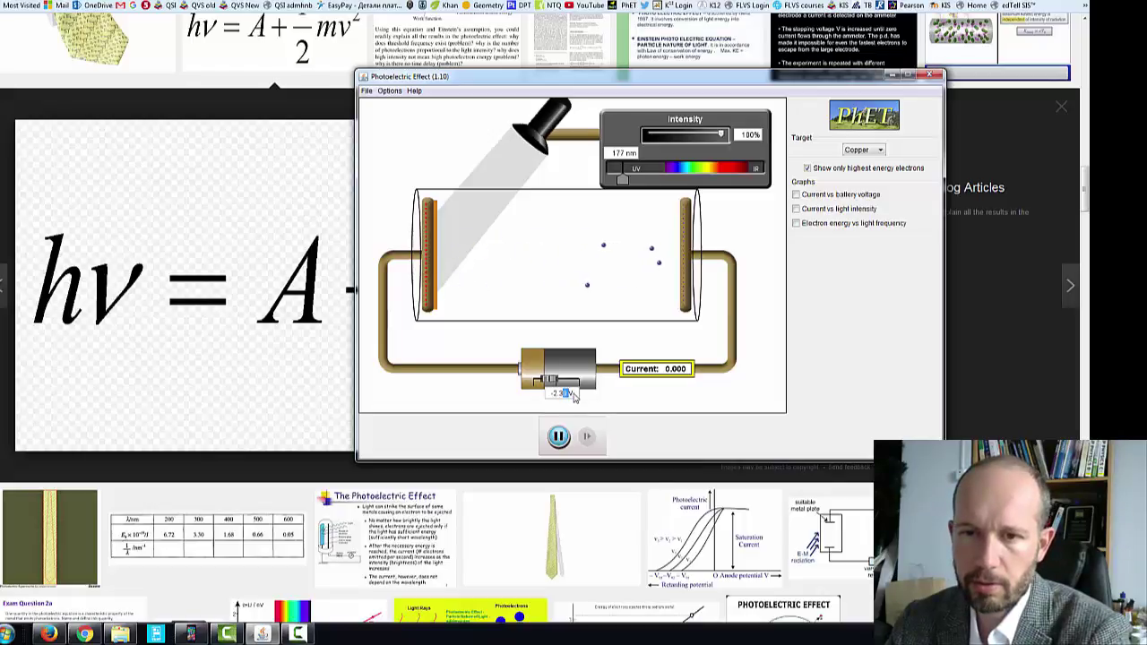
text(4)
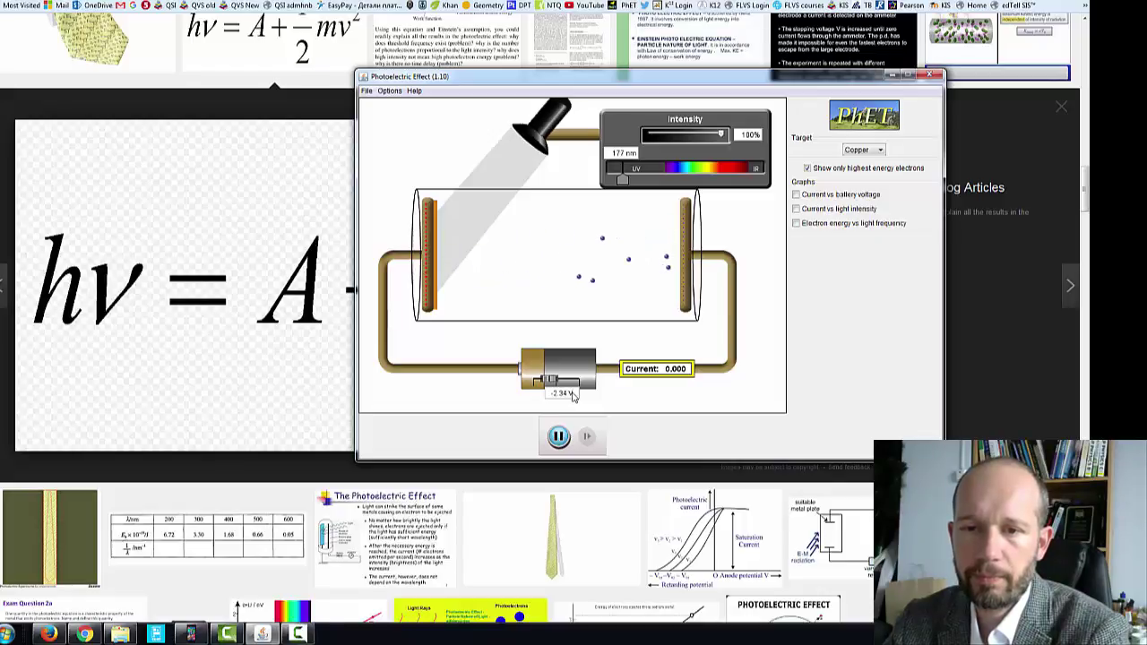
drag(561, 405, 567, 401)
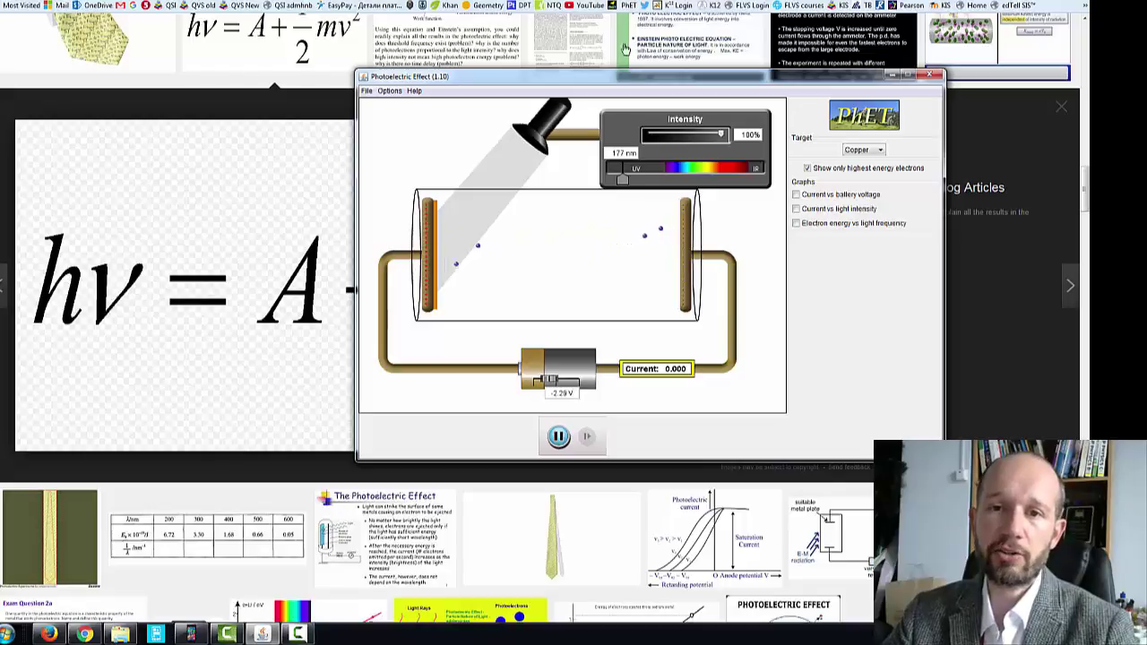
- Slide the simulation window aside to view the formula, then recentre it on screen
drag(629, 76, 870, 77)
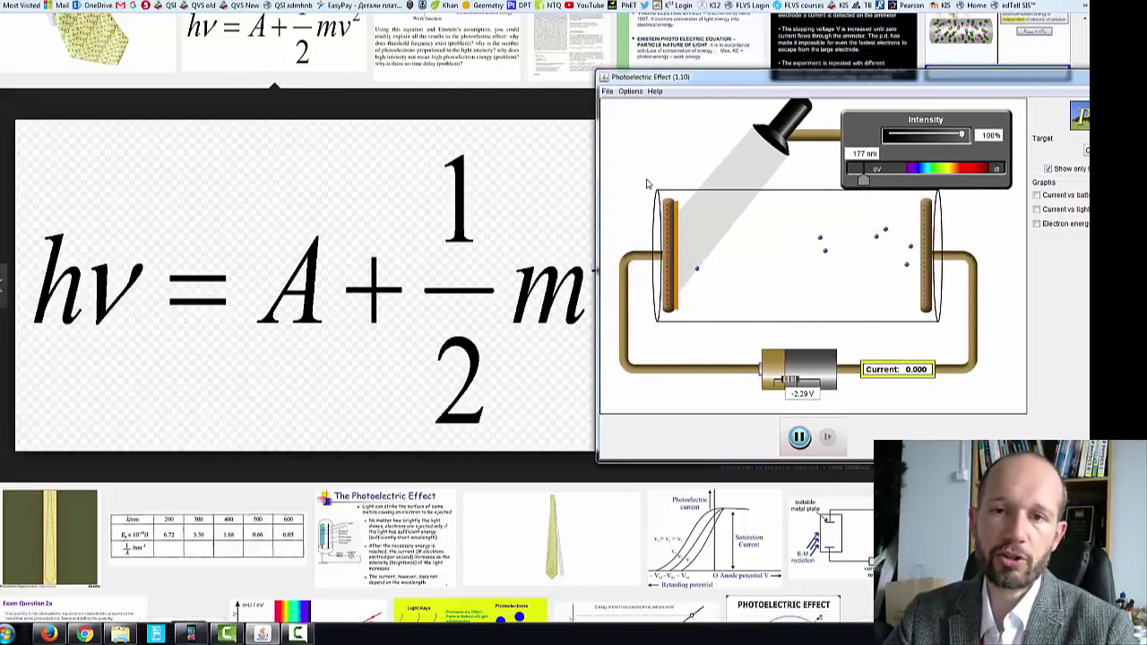
drag(718, 80, 379, 85)
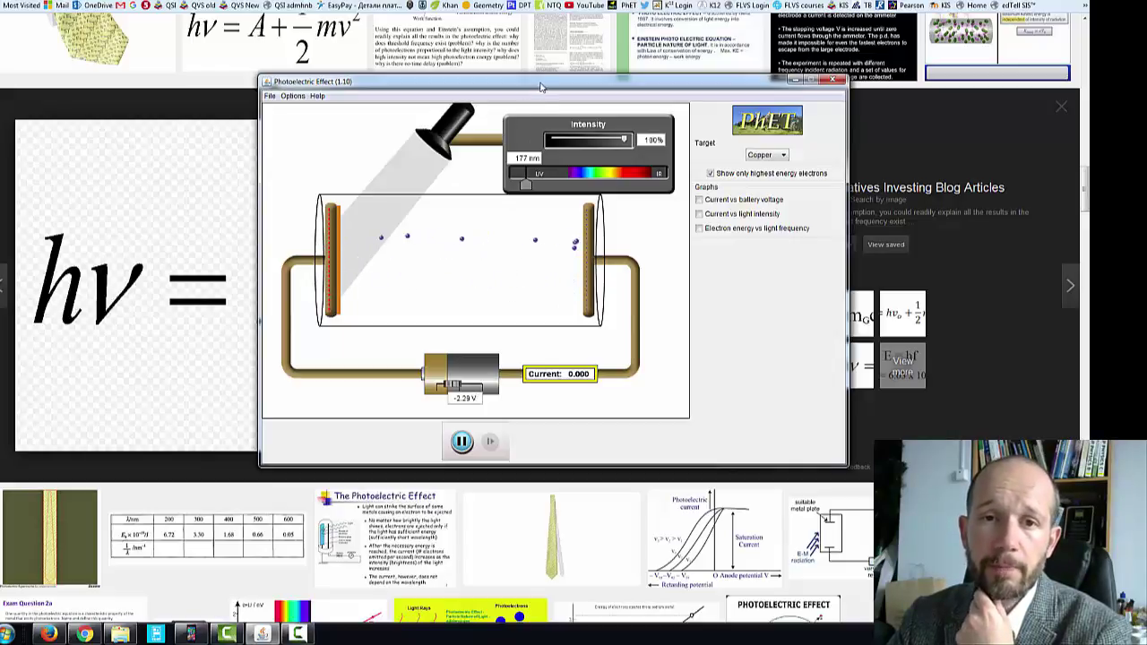
drag(575, 81, 1101, 78)
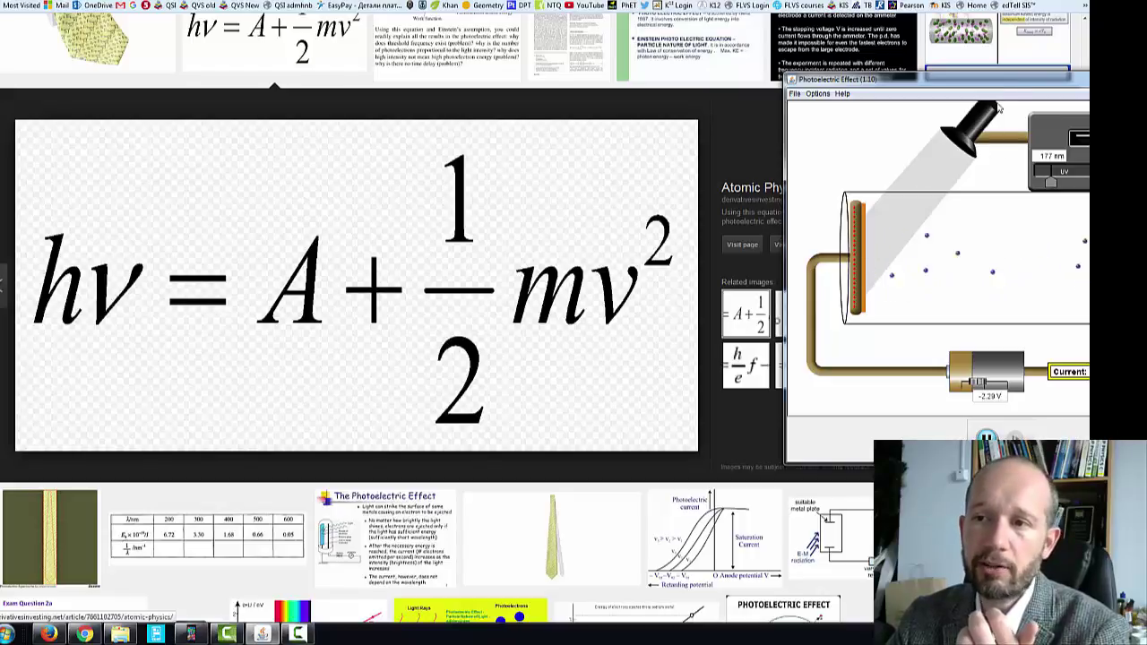
drag(1010, 84, 592, 96)
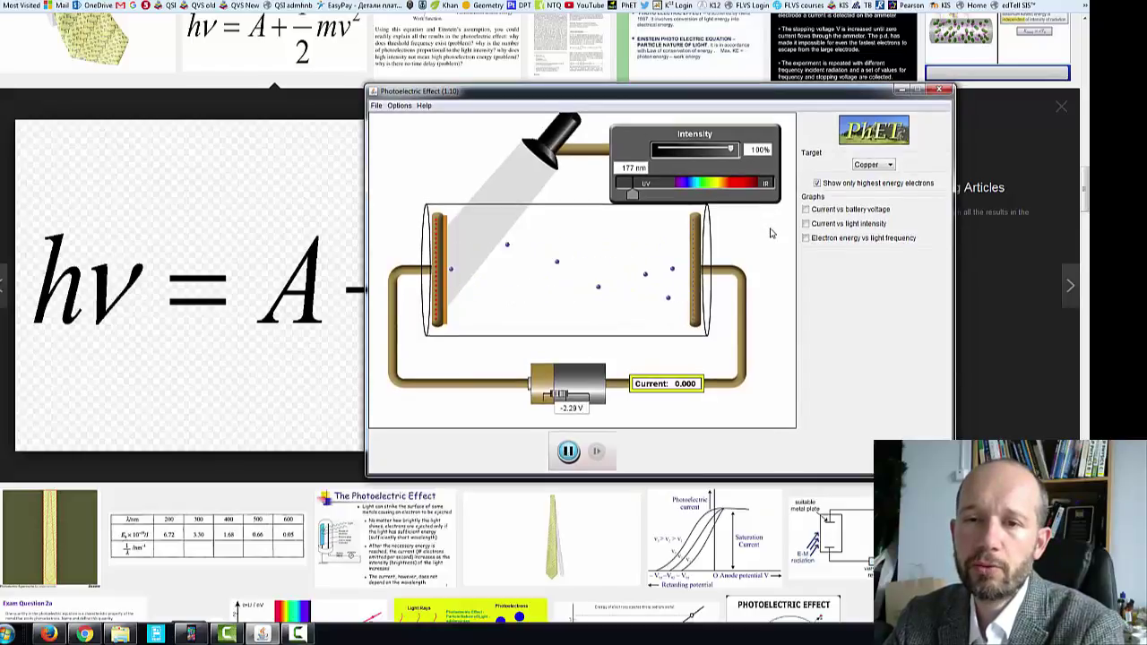
click(890, 165)
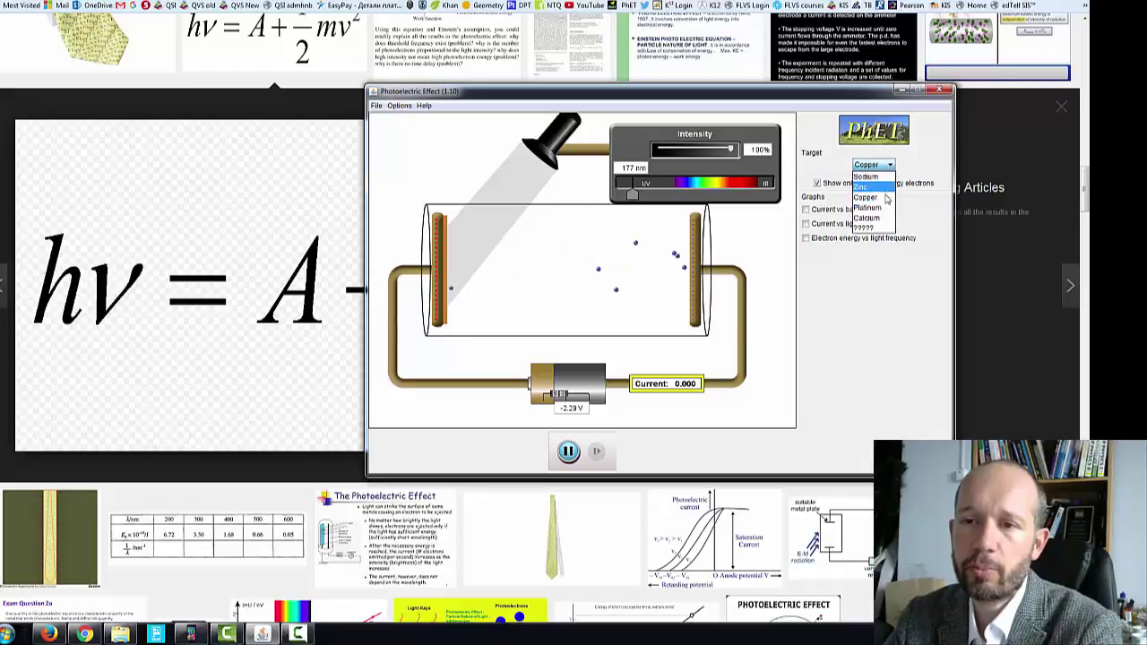